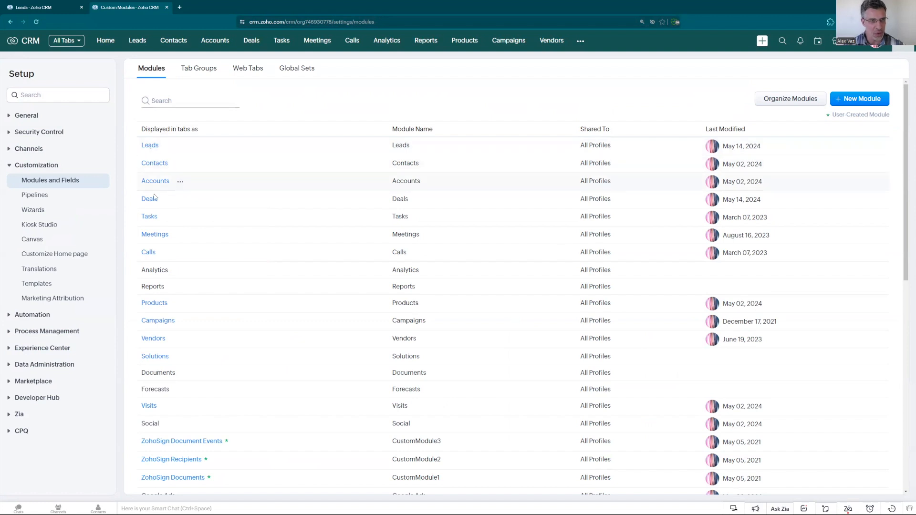
Start a new criteria-based validation rule for the State field in the Leads module.
{"action": "mouse_move", "coordinate": [146, 150]}
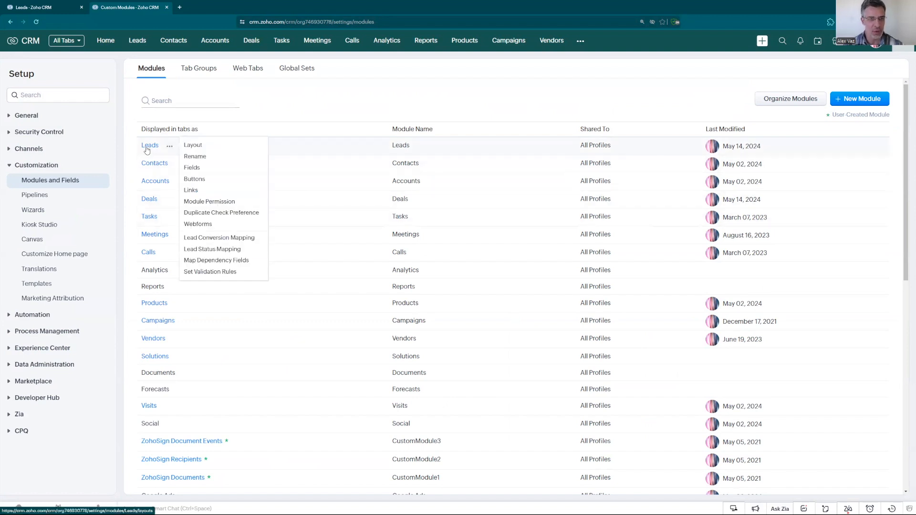
{"action": "left_click", "coordinate": [147, 149]}
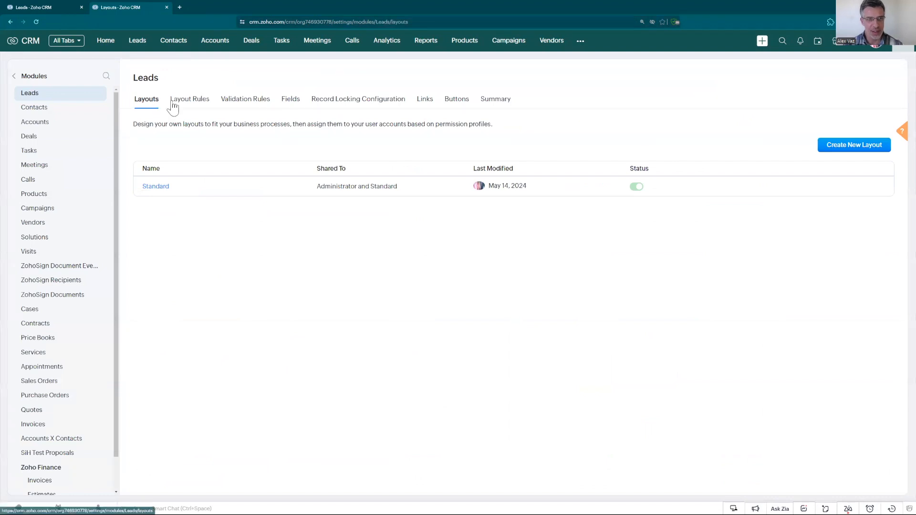
{"action": "left_click", "coordinate": [251, 101]}
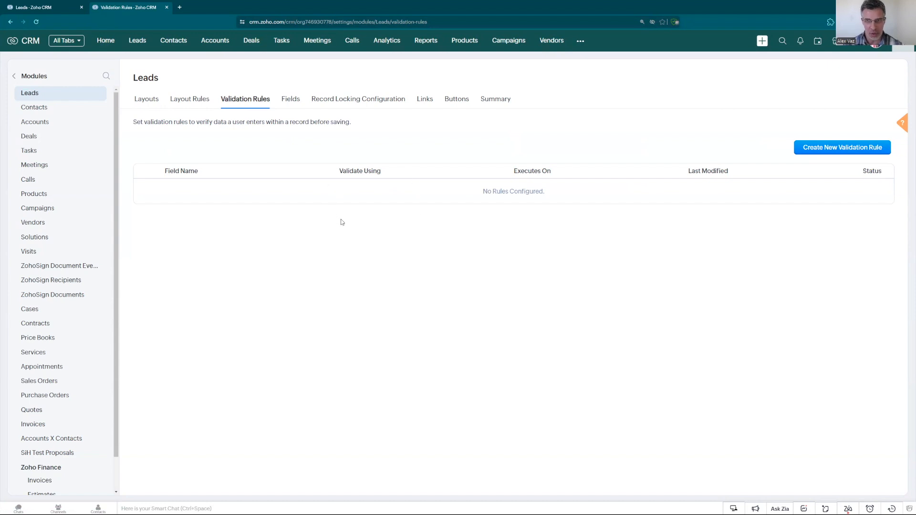
{"action": "left_click", "coordinate": [826, 151]}
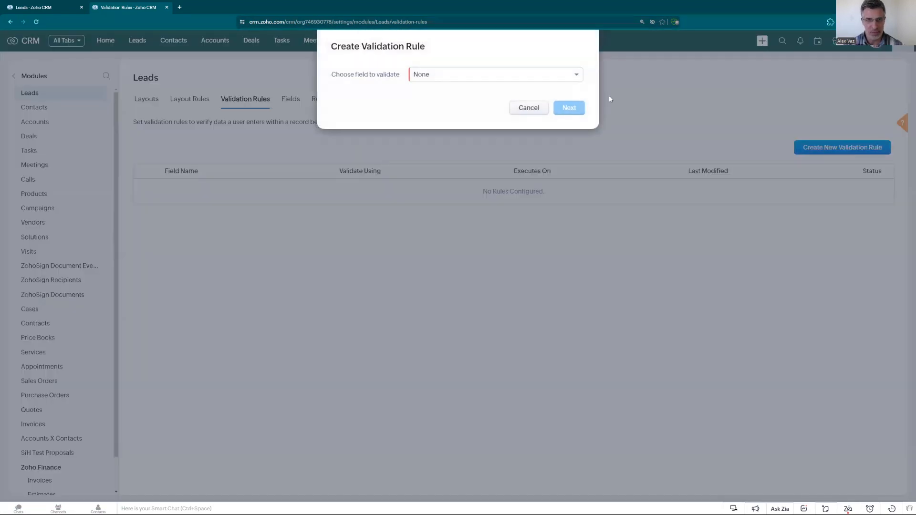
{"action": "left_click", "coordinate": [425, 76]}
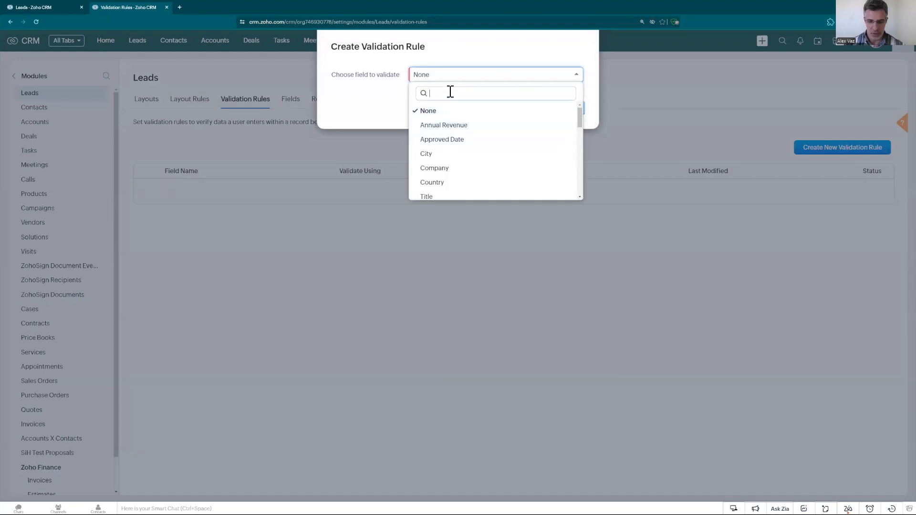
{"action": "type", "text": "st"}
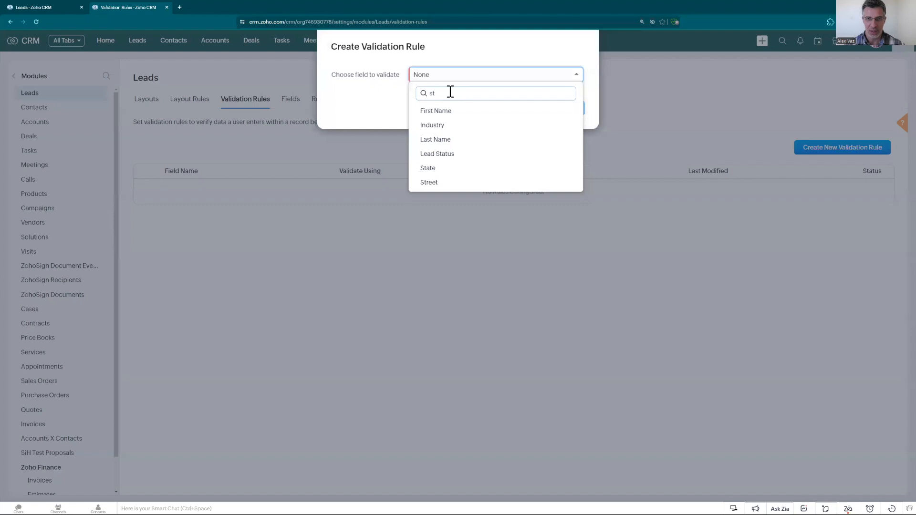
{"action": "type", "text": "at"}
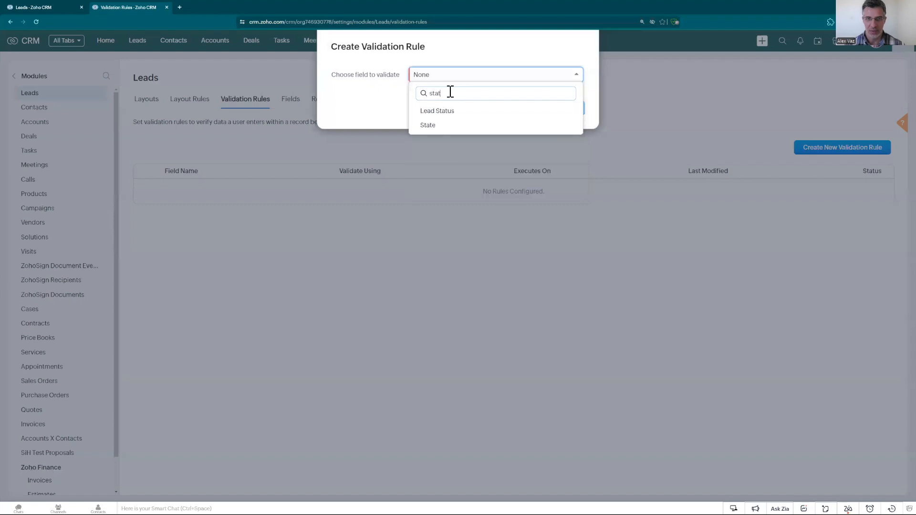
{"action": "left_click", "coordinate": [431, 125]}
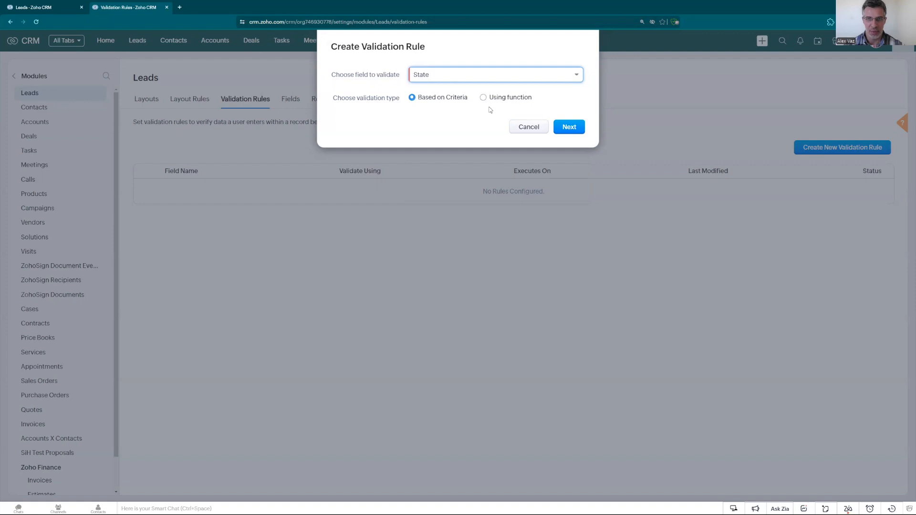
{"action": "left_click", "coordinate": [571, 127]}
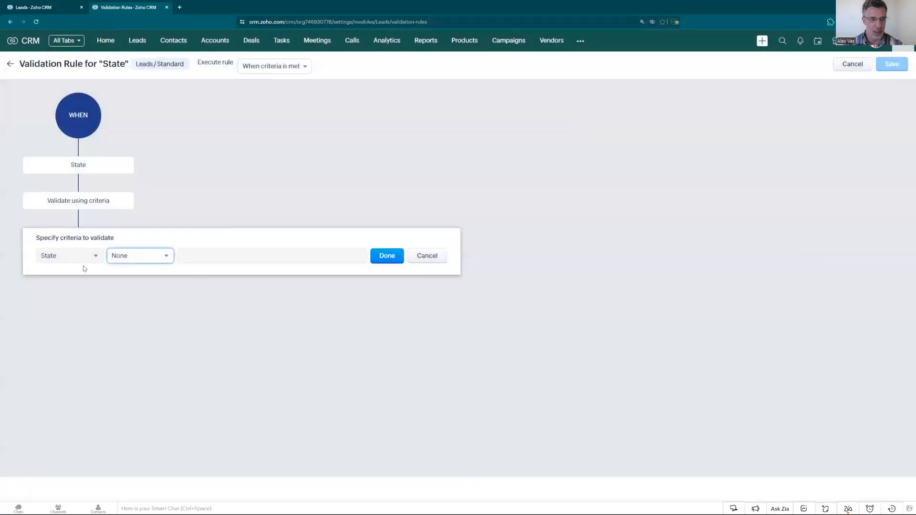
Define the State field's validation criterion as Number of Characters = 2.
{"action": "left_click", "coordinate": [148, 260]}
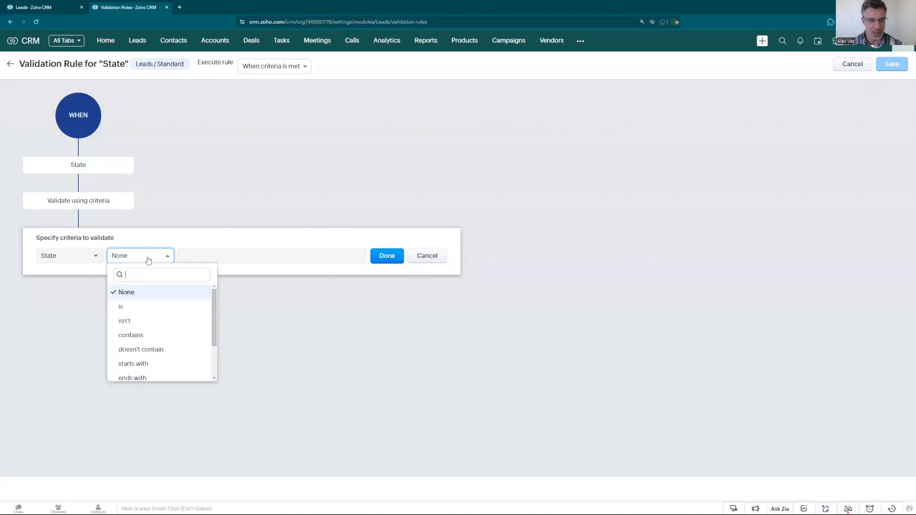
{"action": "scroll", "coordinate": [152, 334], "scroll_direction": "down", "scroll_amount": 2}
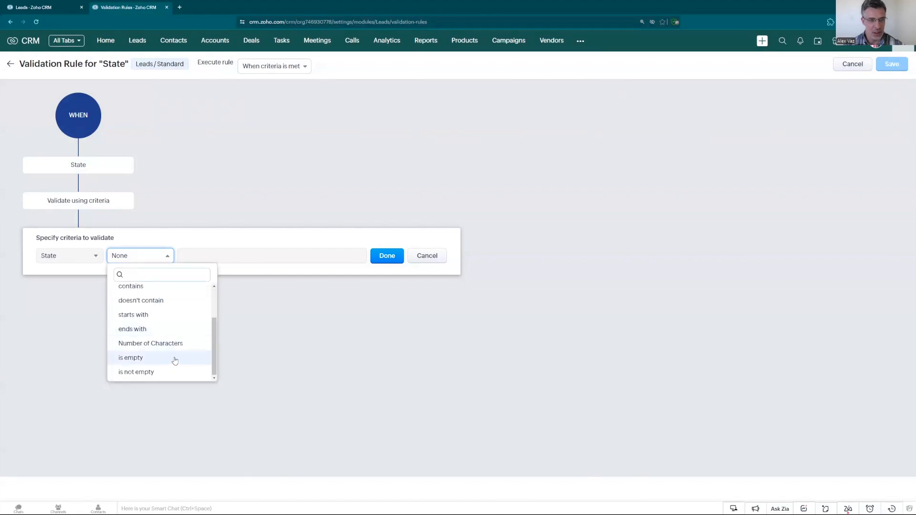
{"action": "scroll", "coordinate": [144, 348], "scroll_direction": "up", "scroll_amount": 2}
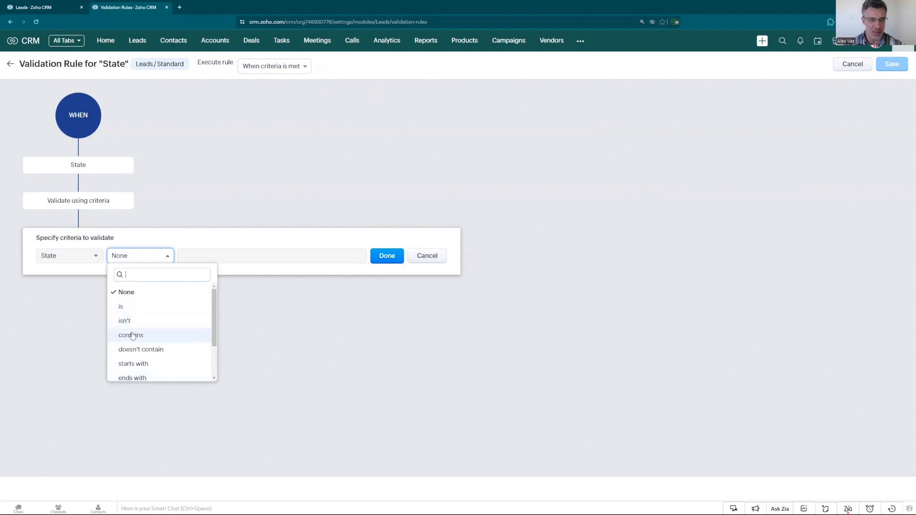
{"action": "scroll", "coordinate": [136, 349], "scroll_direction": "down", "scroll_amount": 2}
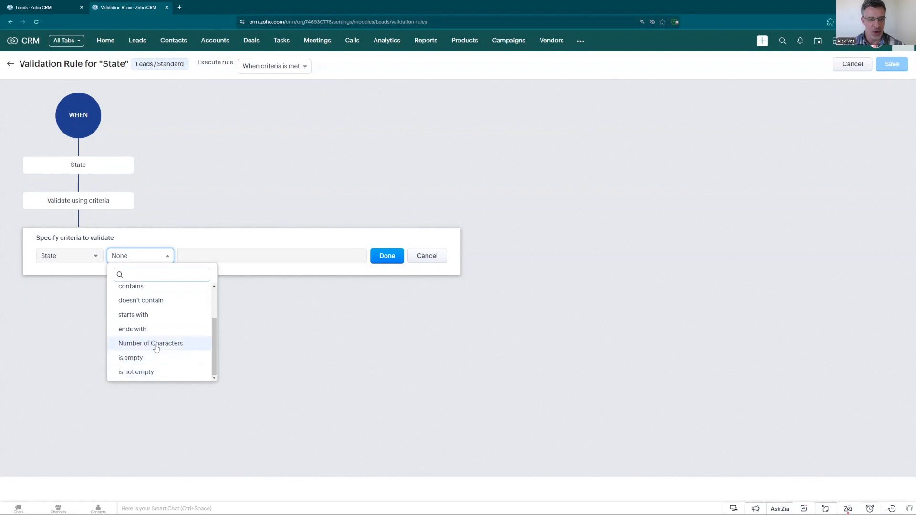
{"action": "left_click", "coordinate": [156, 346]}
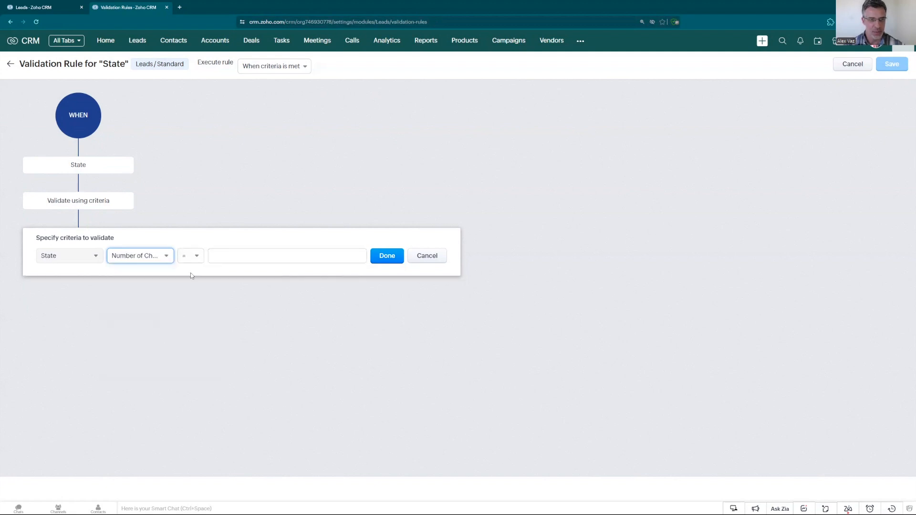
{"action": "left_click", "coordinate": [192, 258]}
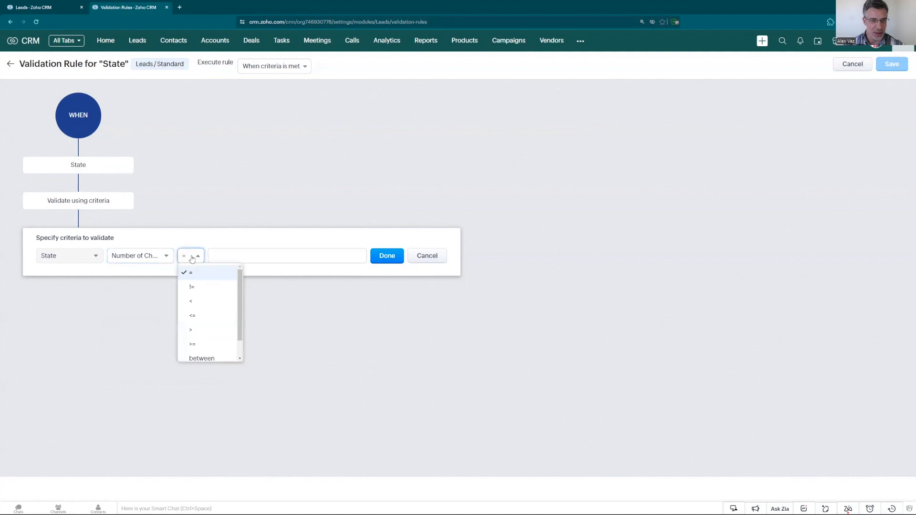
{"action": "left_click", "coordinate": [225, 257]}
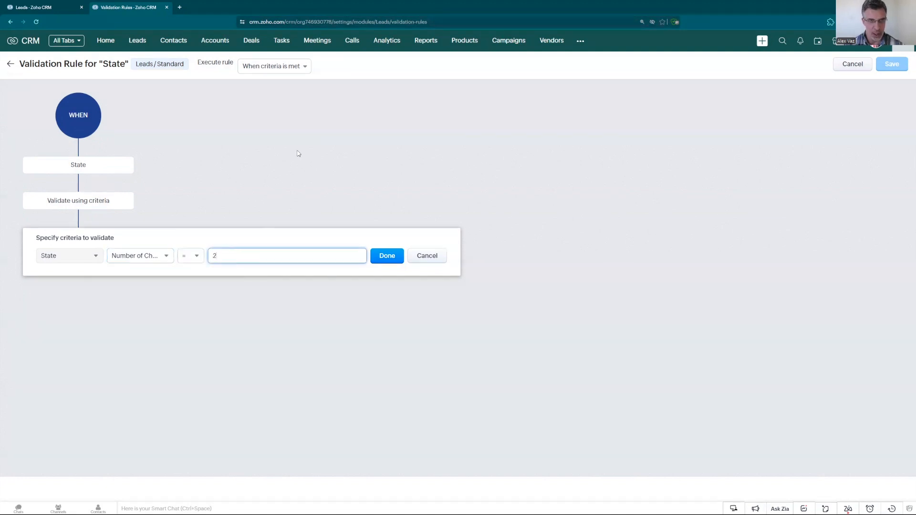
{"action": "left_click", "coordinate": [387, 256]}
Enter the rule's error message "You need to use the State abbreviation. Only two letters.".
{"action": "left_click", "coordinate": [405, 262]}
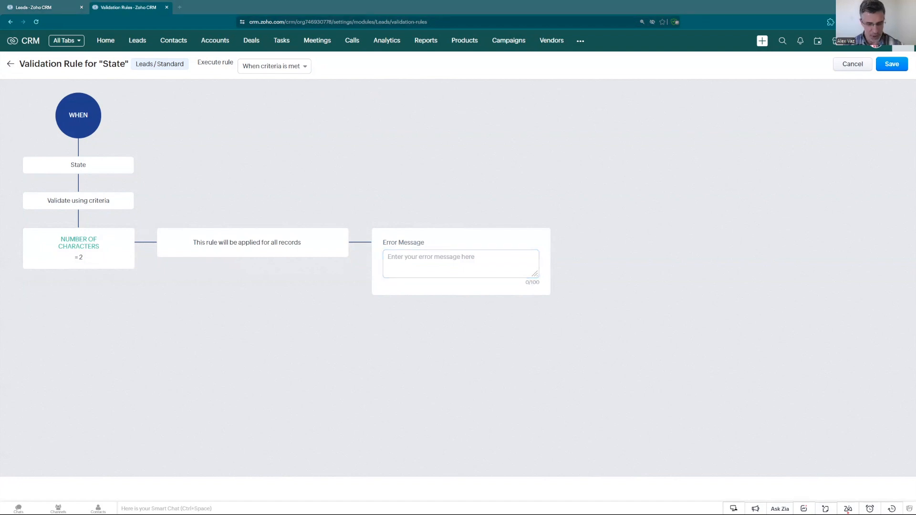
{"action": "left_click", "coordinate": [425, 260]}
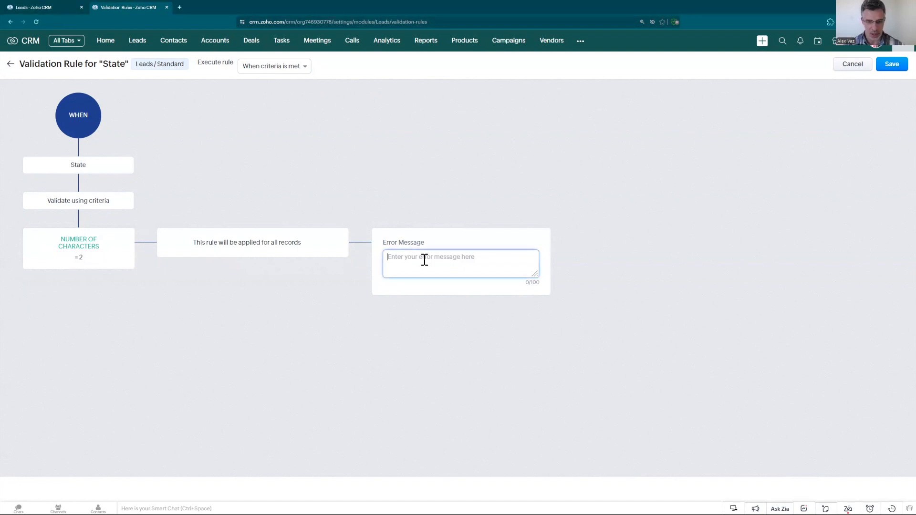
{"action": "type", "text": "You need to use the State abbreviation. Only two letters."}
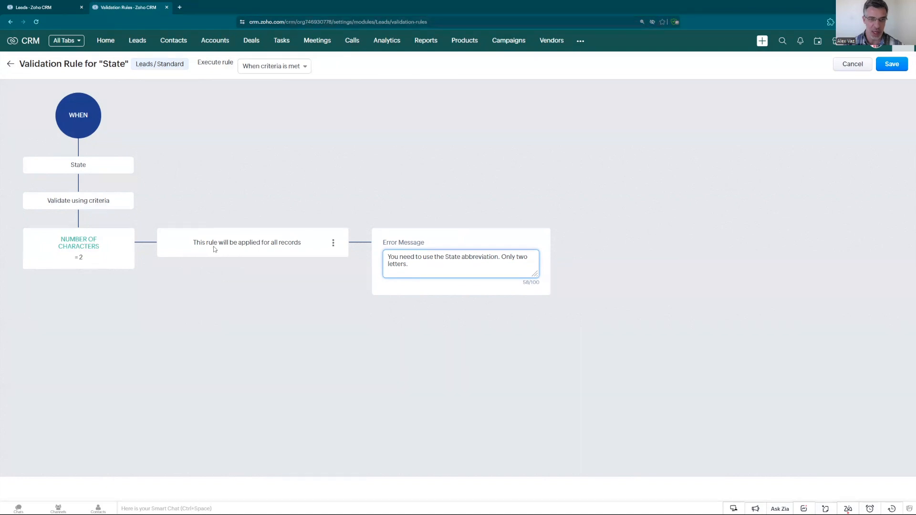
Set the rule to execute when criteria is not met and save it.
{"action": "left_click", "coordinate": [287, 67]}
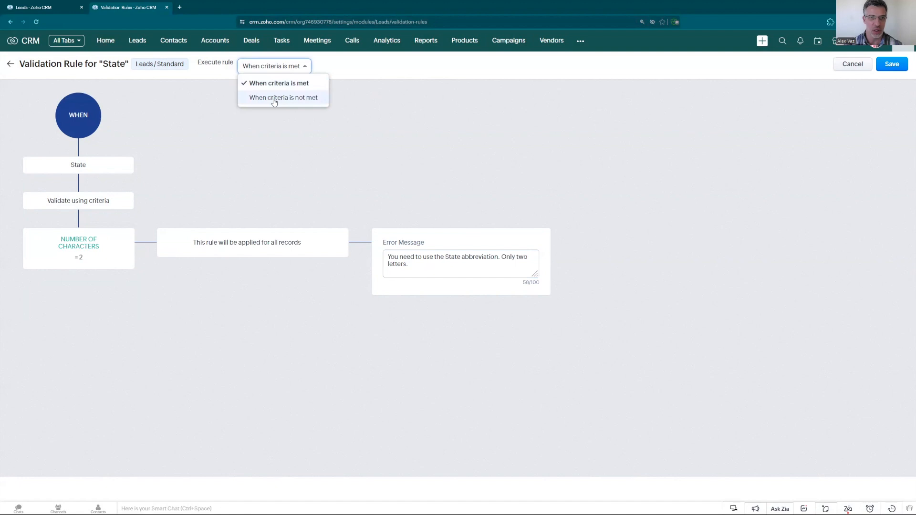
{"action": "left_click", "coordinate": [274, 99]}
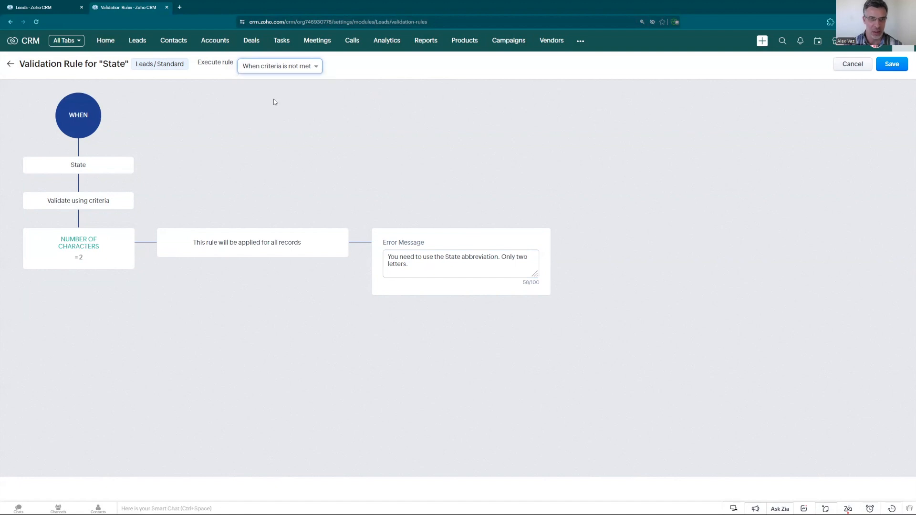
{"action": "left_click", "coordinate": [890, 68]}
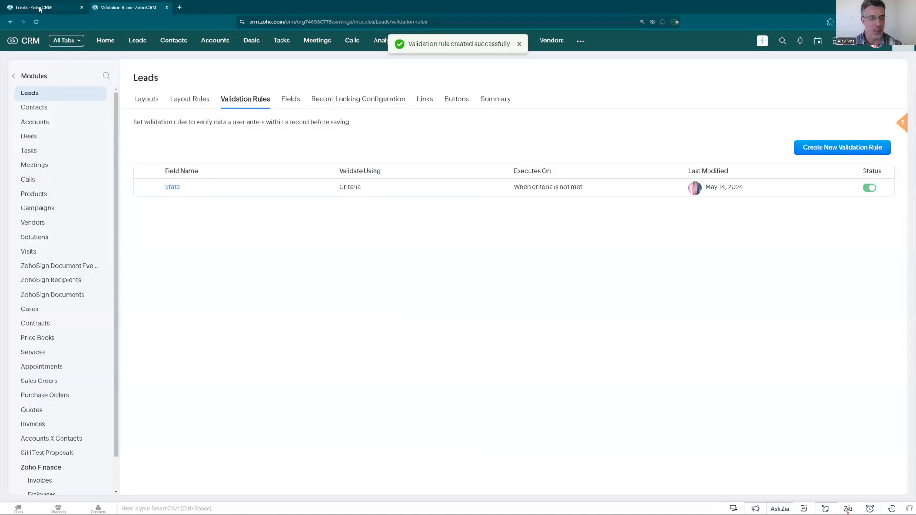
Begin a new lead record and fill in the lead's first and last name.
{"action": "left_click", "coordinate": [39, 7]}
{"action": "left_click", "coordinate": [806, 64]}
{"action": "left_click", "coordinate": [174, 193]}
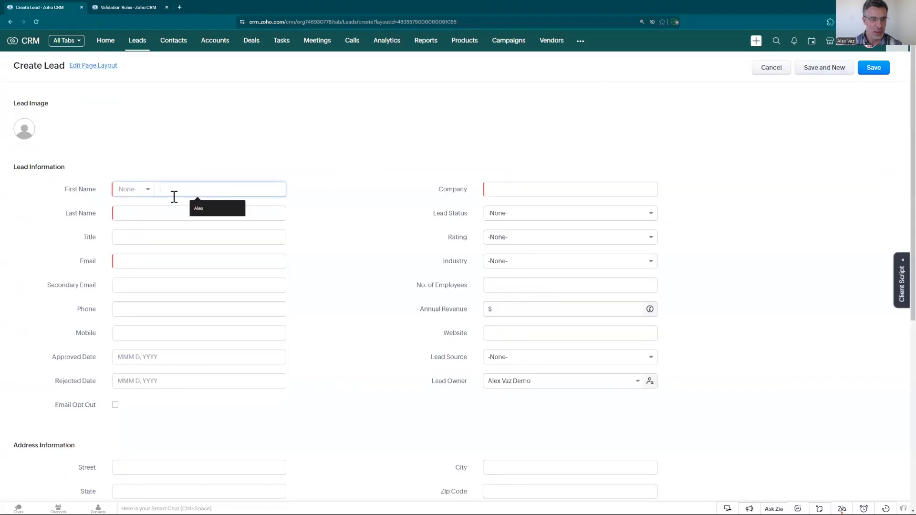
{"action": "left_click", "coordinate": [196, 208]}
{"action": "left_click", "coordinate": [168, 212]}
{"action": "left_click", "coordinate": [176, 233]}
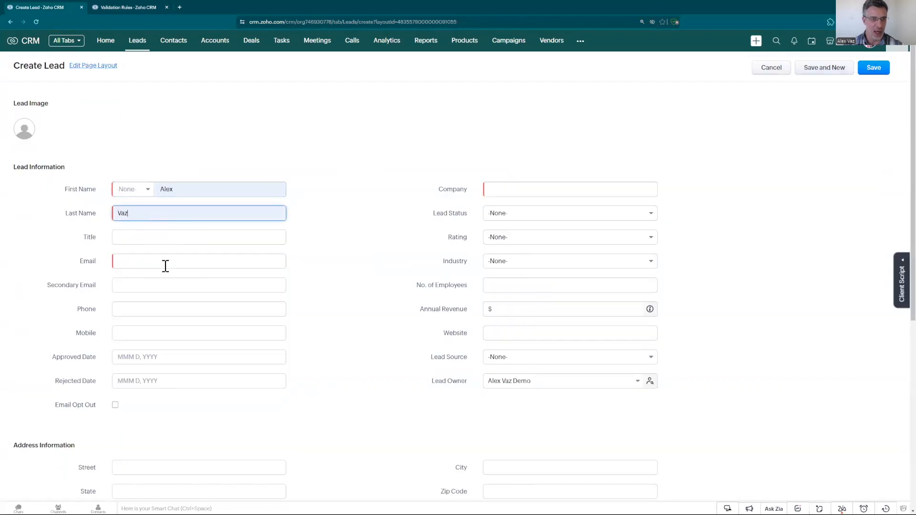
Fill in the lead's e-mail address and set the company to Cornerstone Solutions Inc.
{"action": "left_click", "coordinate": [153, 263]}
{"action": "type", "text": "alex@testing."}
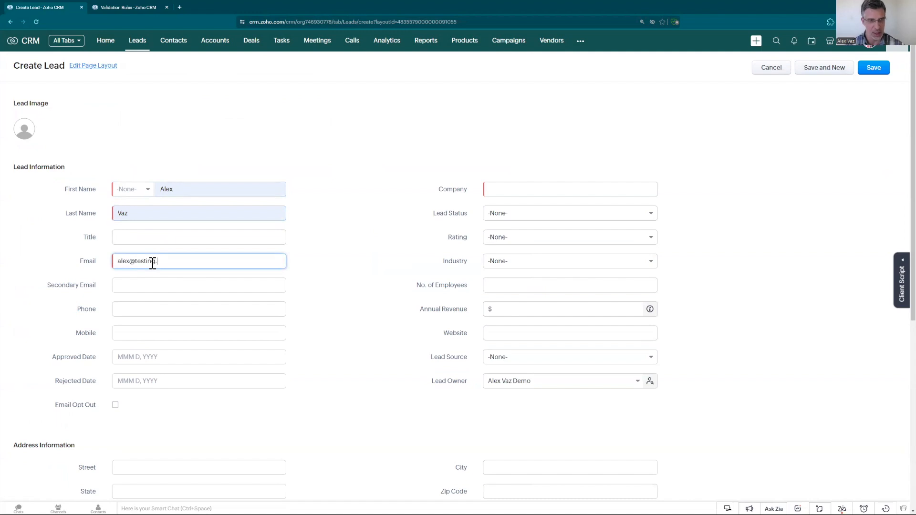
{"action": "type", "text": "com"}
{"action": "left_click", "coordinate": [548, 187]}
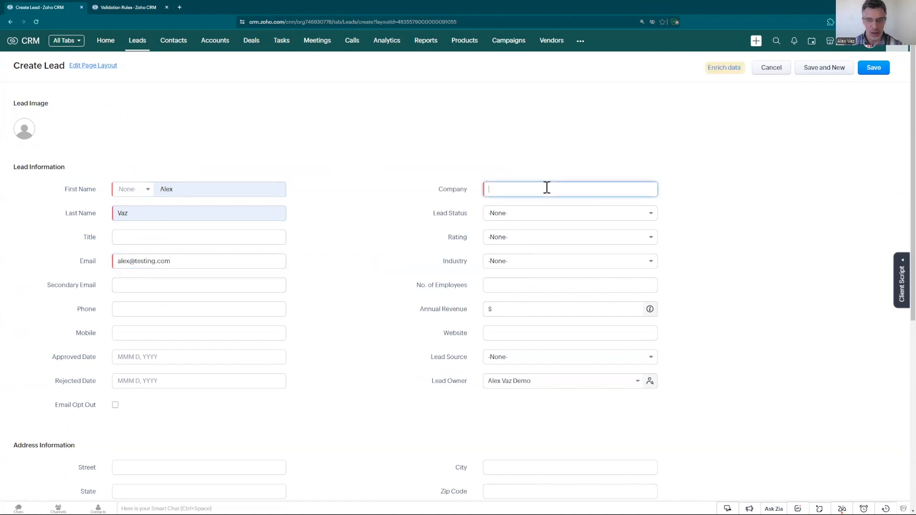
{"action": "type", "text": "Corner"}
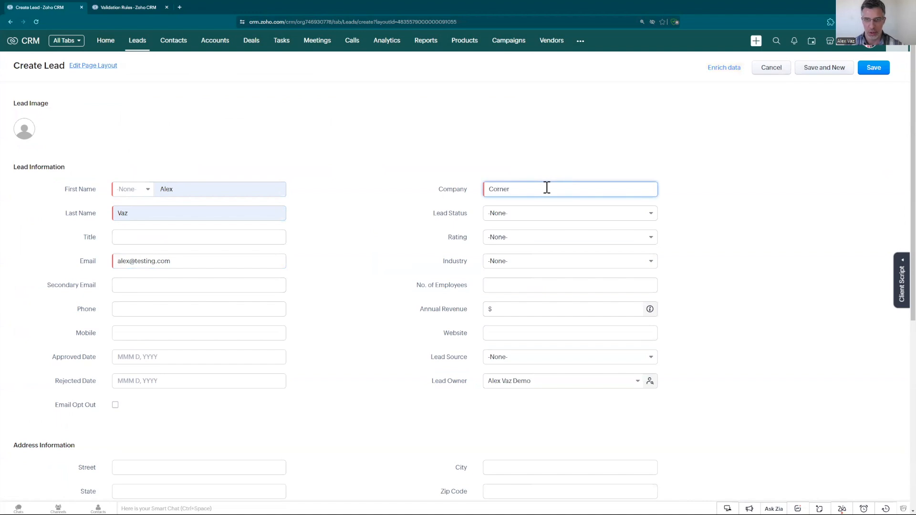
{"action": "left_click", "coordinate": [536, 206]}
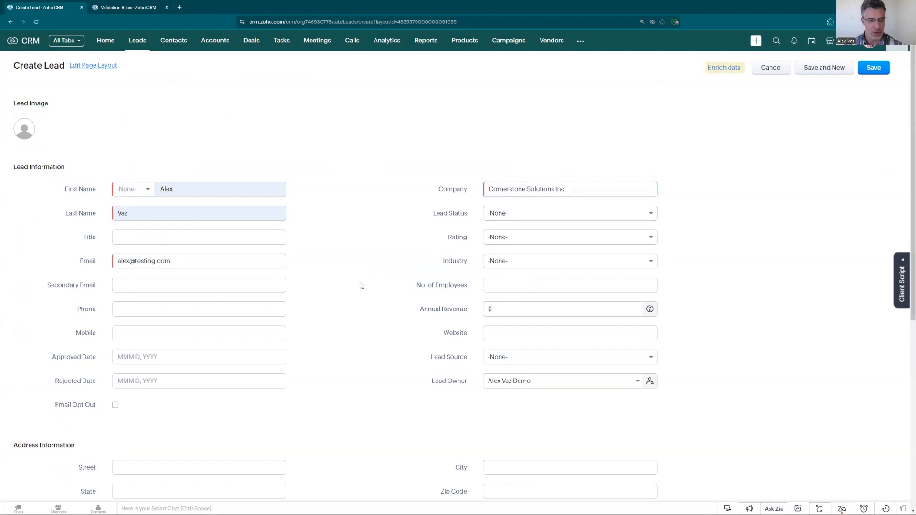
Enter the lead's street address in the address information.
{"action": "scroll", "coordinate": [361, 285], "scroll_direction": "down", "scroll_amount": 3}
{"action": "left_click", "coordinate": [171, 346]}
{"action": "type", "text": "1 Main St"}
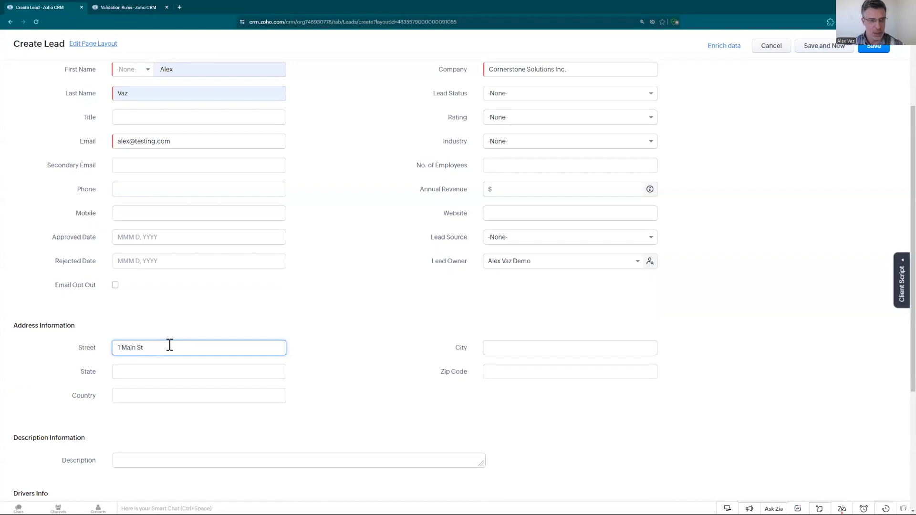
Try to save the lead with the full state name Texas as the State value.
{"action": "left_click", "coordinate": [147, 373]}
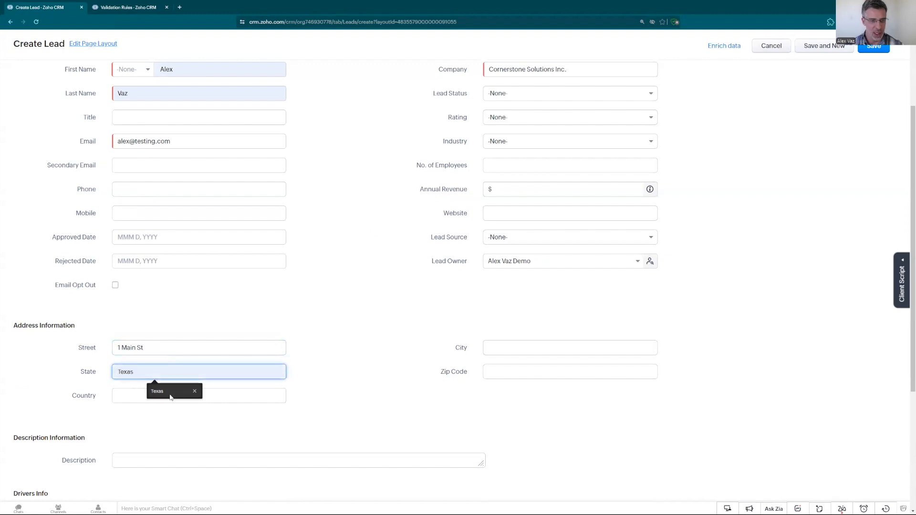
{"action": "left_click", "coordinate": [162, 396]}
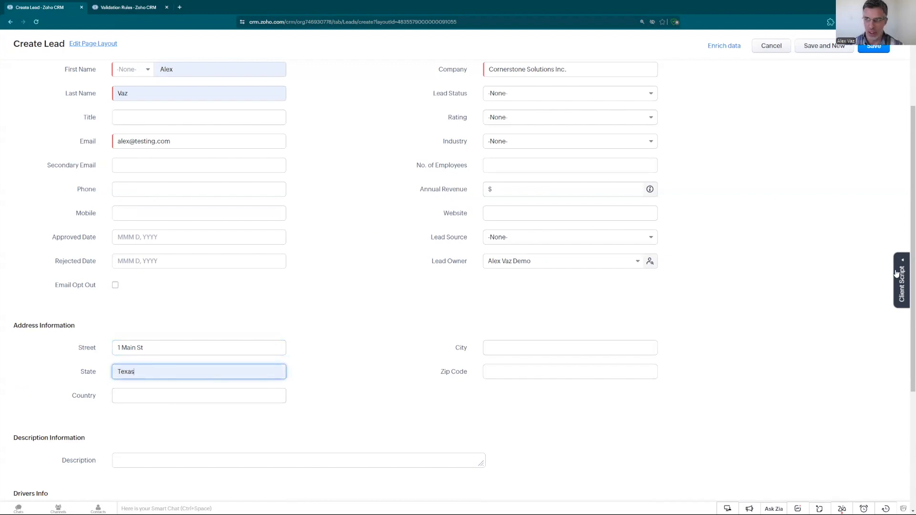
{"action": "left_click", "coordinate": [877, 49]}
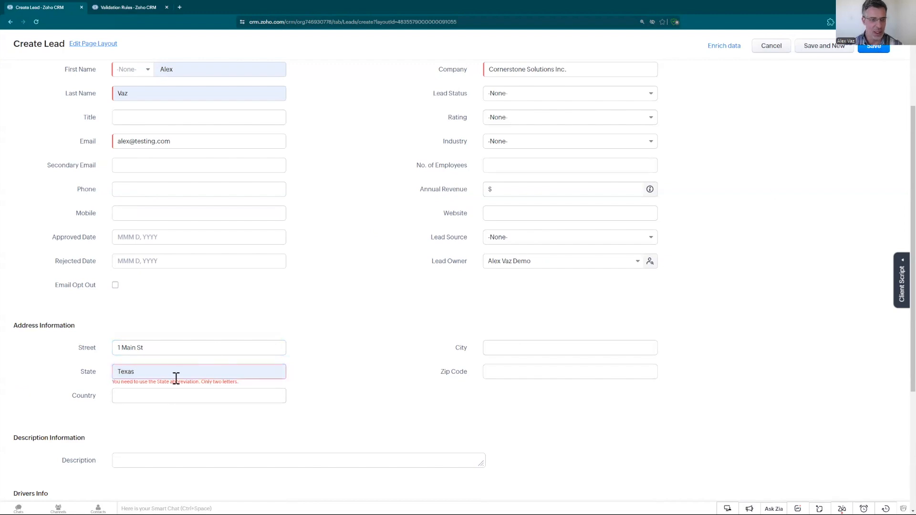
Set the lead's State to TX and save the record.
{"action": "left_click_drag", "start_coordinate": [145, 374], "coordinate": [107, 374]}
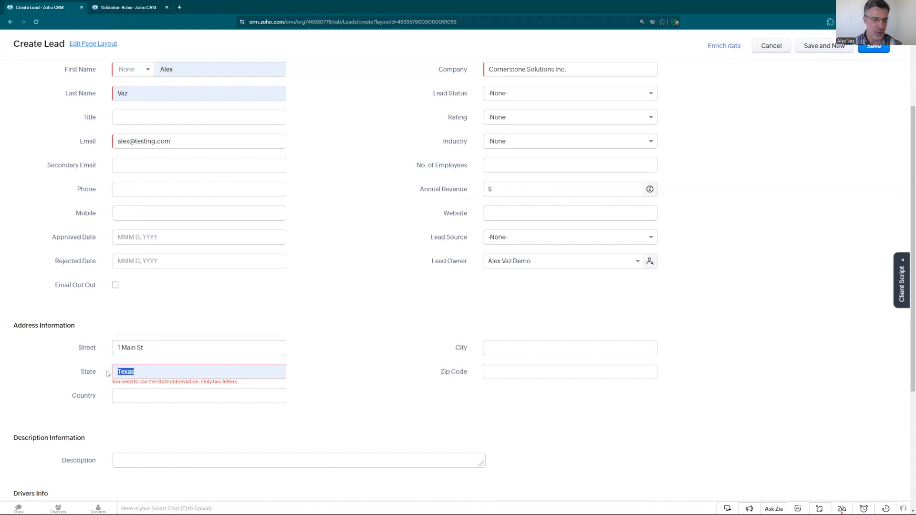
{"action": "type", "text": "TX"}
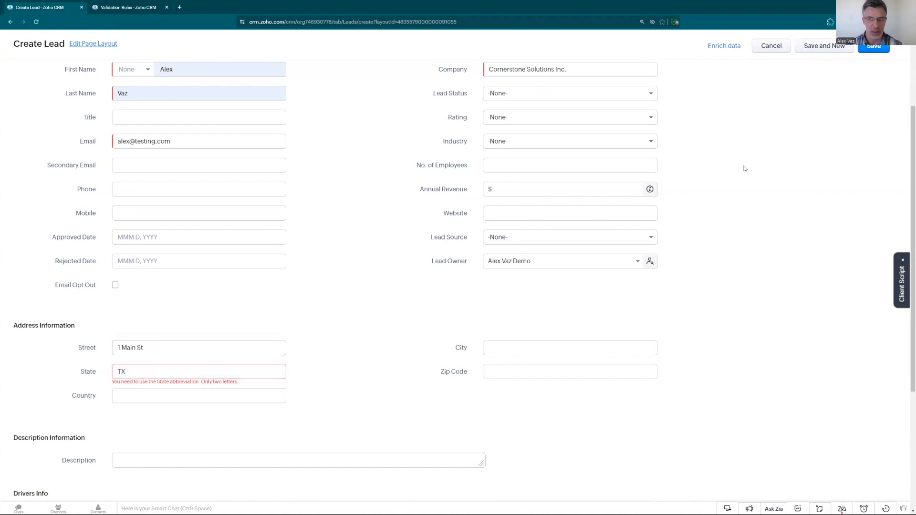
{"action": "left_click", "coordinate": [872, 48]}
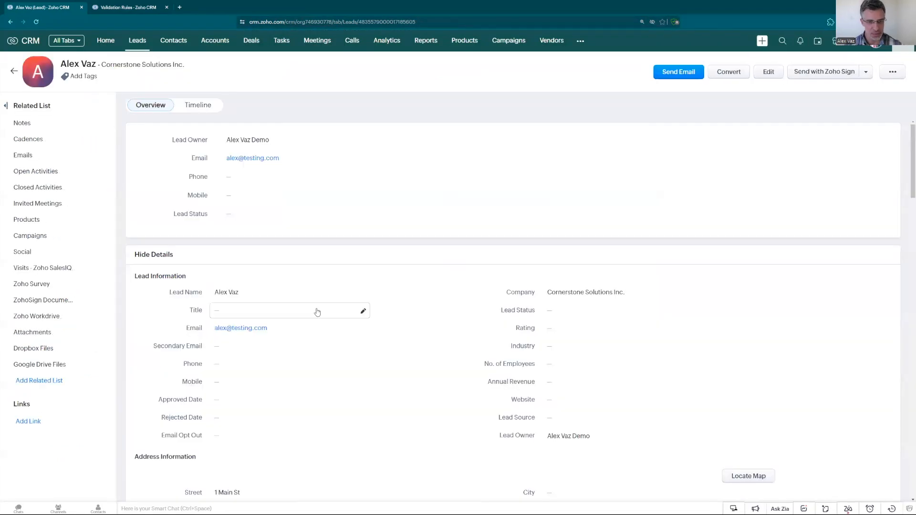
Edit the State validation rule's criteria so the number of characters is greater than 2.
{"action": "scroll", "coordinate": [317, 311], "scroll_direction": "down", "scroll_amount": 3}
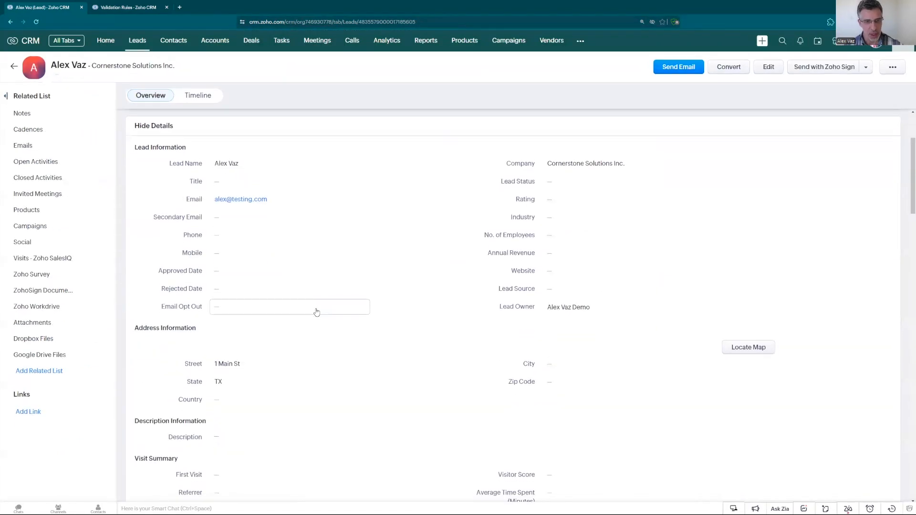
{"action": "left_click", "coordinate": [125, 10]}
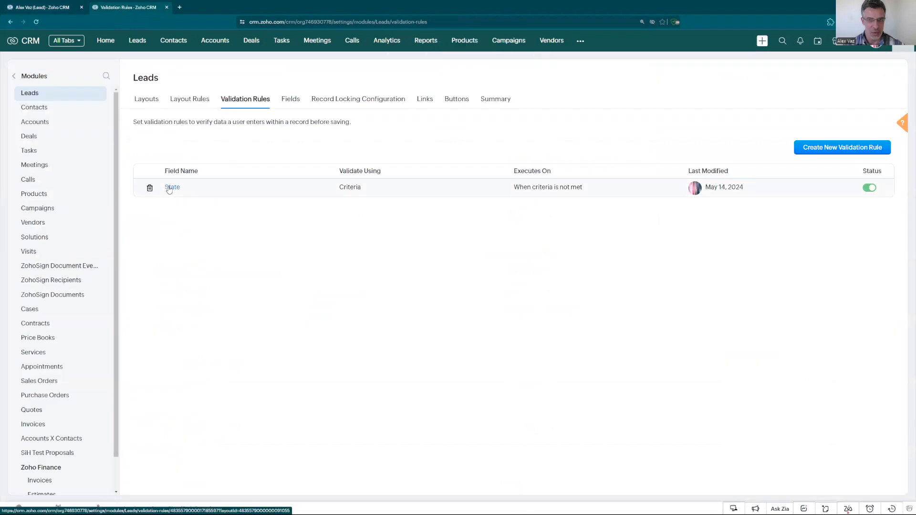
{"action": "left_click", "coordinate": [171, 187]}
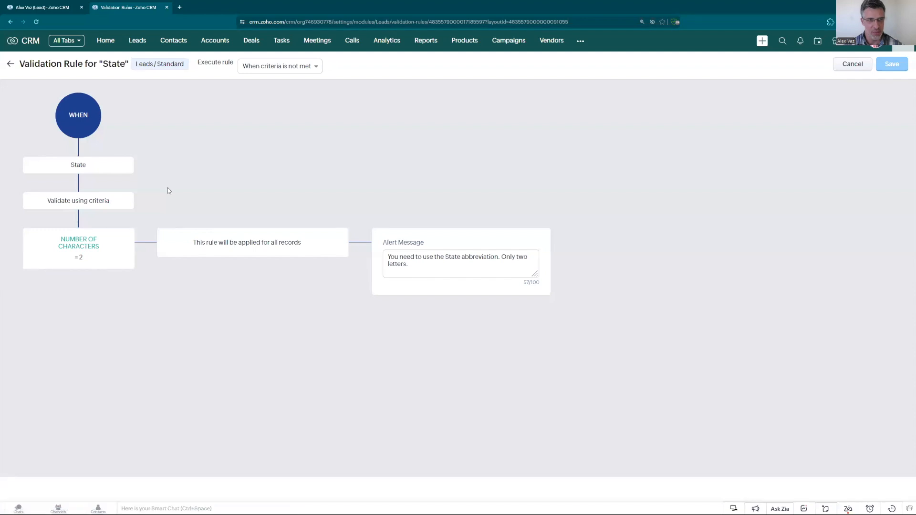
{"action": "left_click", "coordinate": [119, 243]}
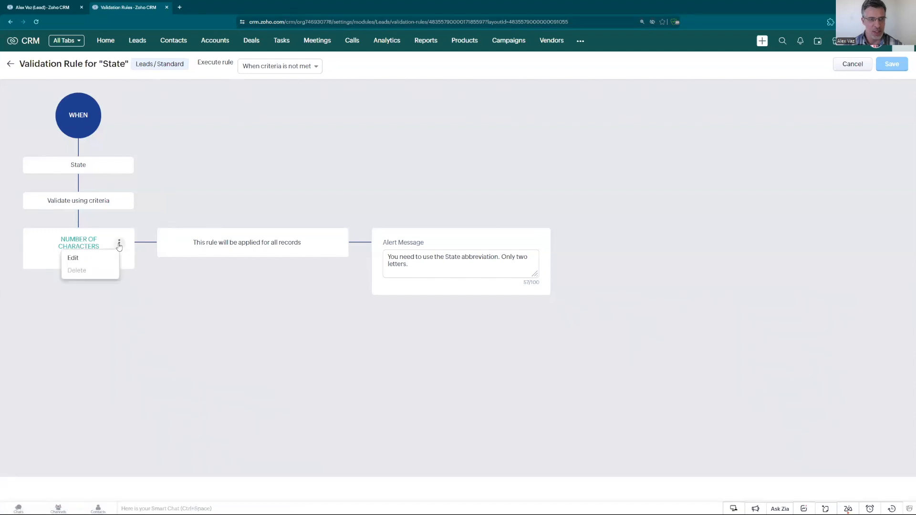
{"action": "left_click", "coordinate": [73, 259]}
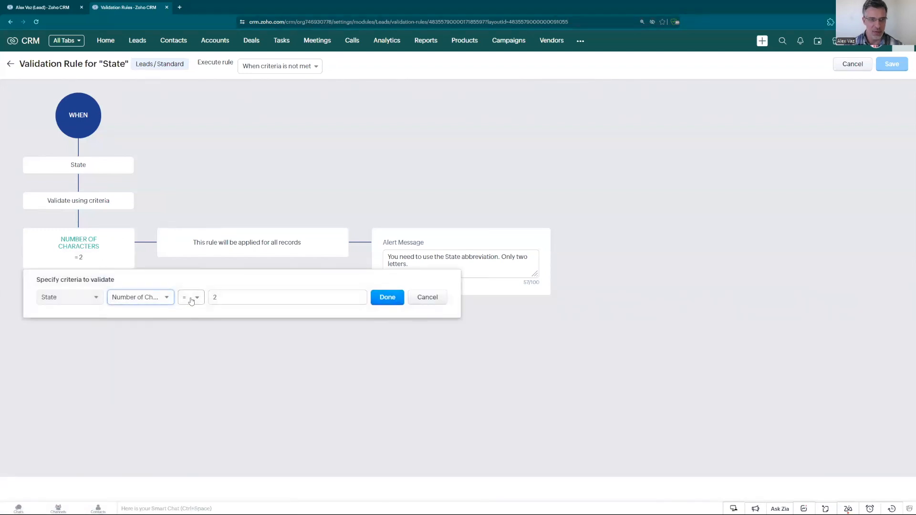
{"action": "left_click", "coordinate": [191, 298]}
{"action": "left_click", "coordinate": [205, 370]}
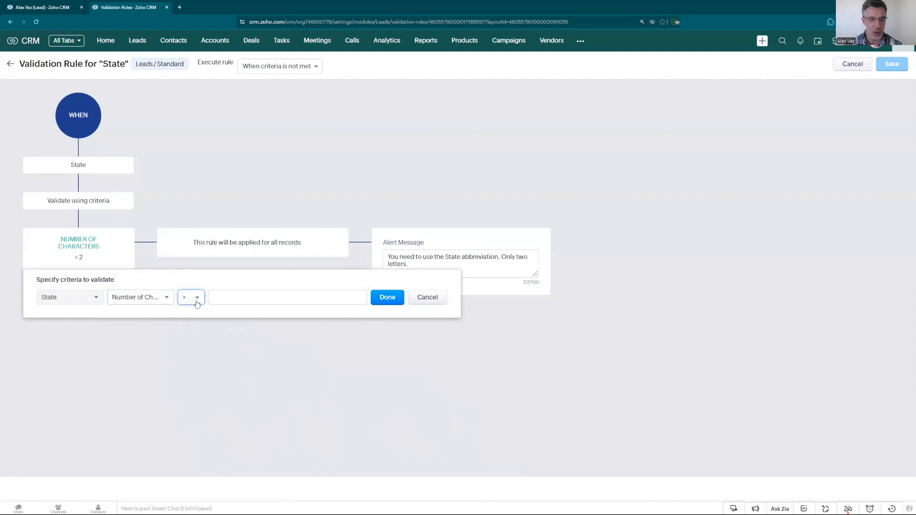
{"action": "left_click", "coordinate": [197, 298]}
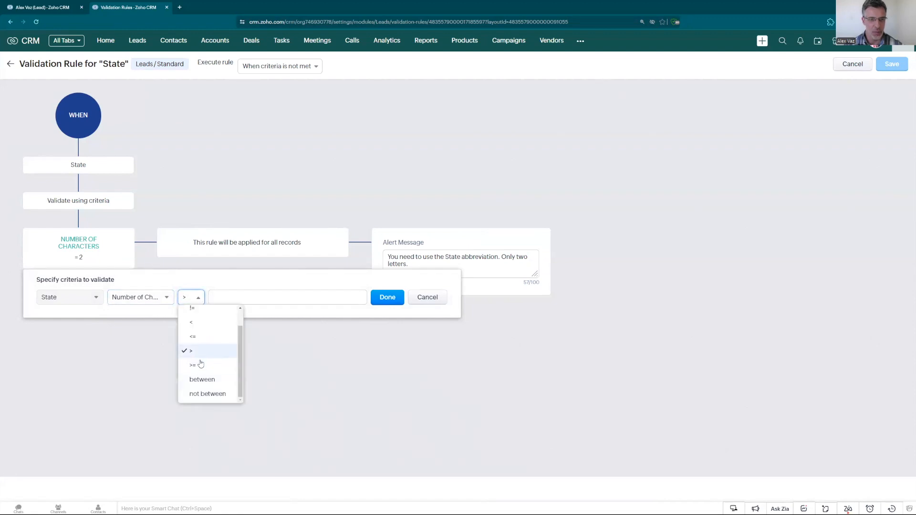
{"action": "left_click", "coordinate": [201, 352]}
{"action": "left_click", "coordinate": [229, 297]}
{"action": "type", "text": "2"}
{"action": "left_click", "coordinate": [385, 301]}
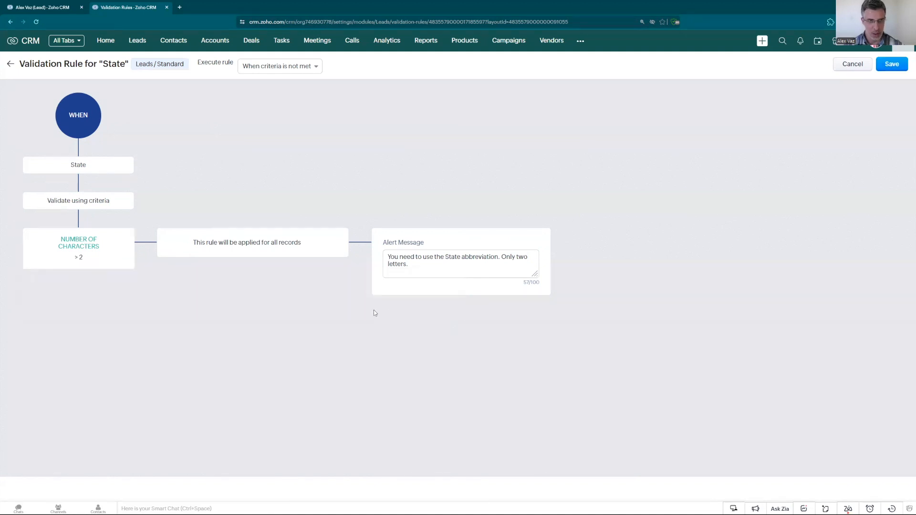
Set the State rule to execute when criteria is met and save the rule.
{"action": "left_click", "coordinate": [282, 70]}
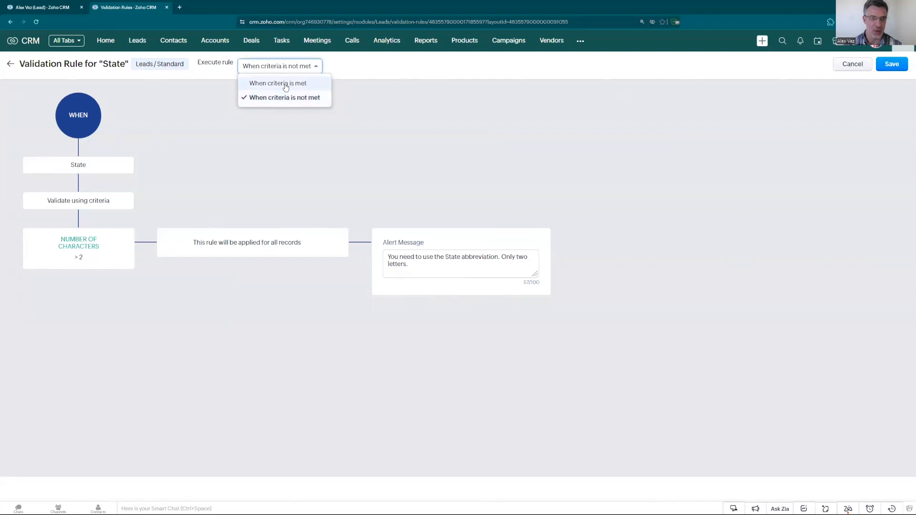
{"action": "left_click", "coordinate": [286, 85]}
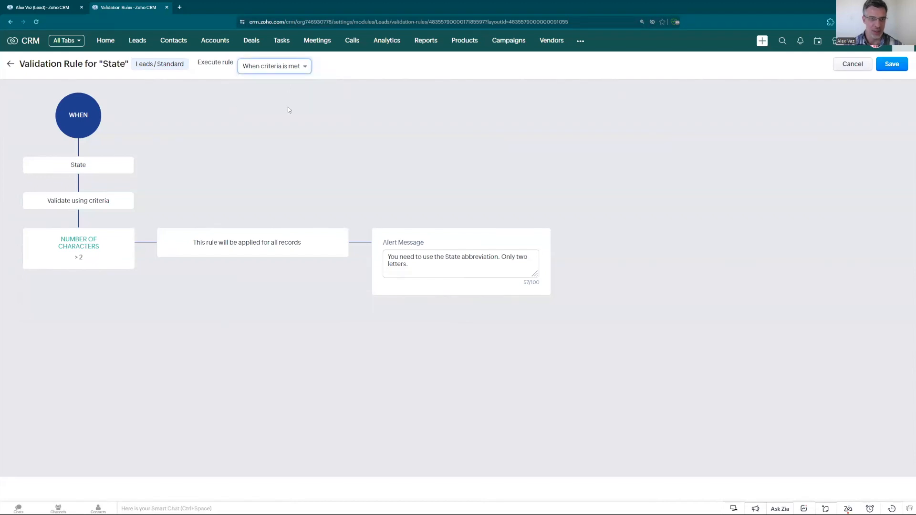
{"action": "left_click", "coordinate": [892, 64]}
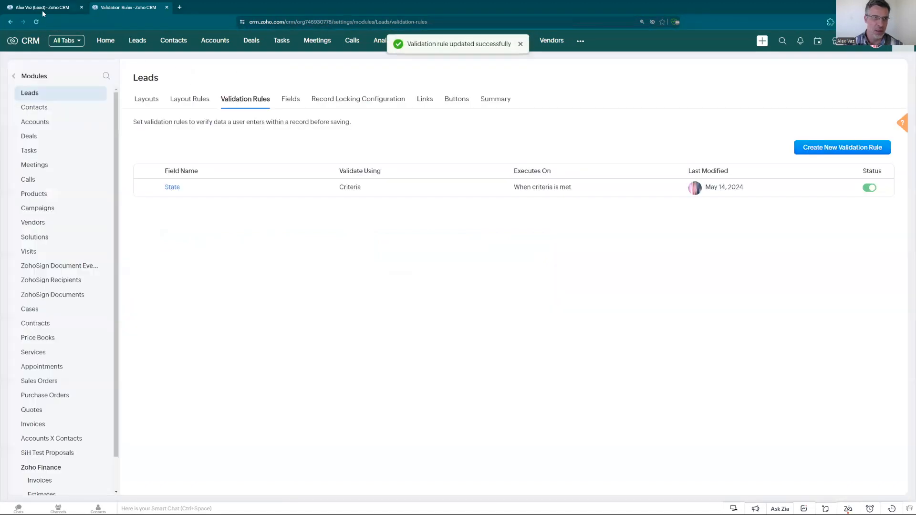
Start another new lead in the Leads module and enter the lead's first and last name.
{"action": "left_click", "coordinate": [42, 7]}
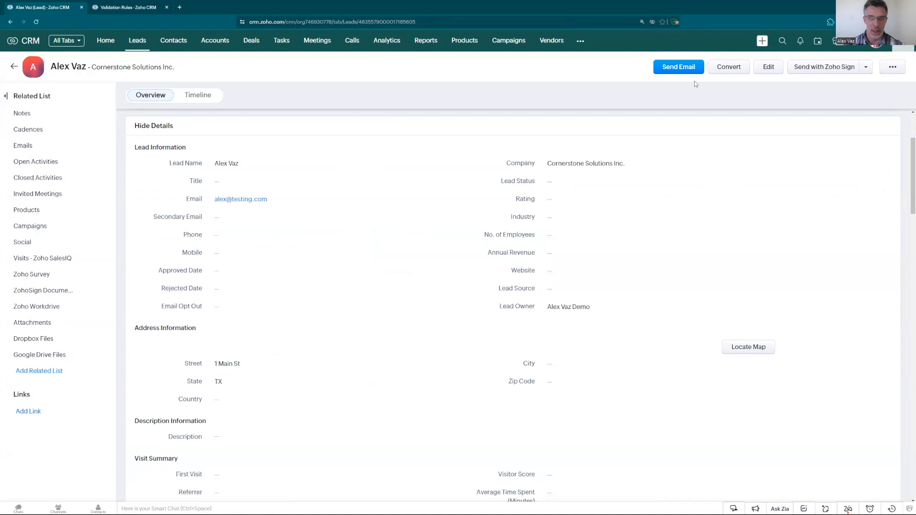
{"action": "left_click", "coordinate": [136, 44]}
{"action": "left_click", "coordinate": [803, 65]}
{"action": "left_click", "coordinate": [163, 188]}
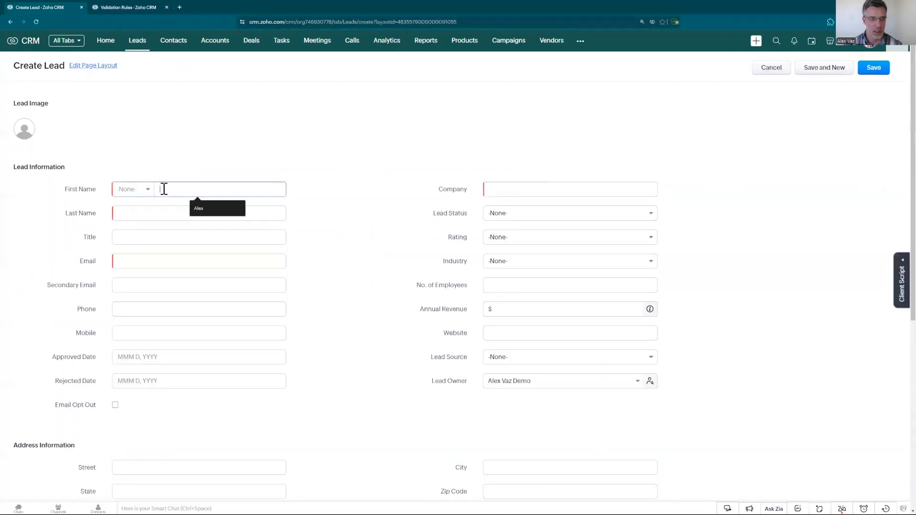
{"action": "left_click", "coordinate": [196, 210]}
{"action": "left_click", "coordinate": [161, 213]}
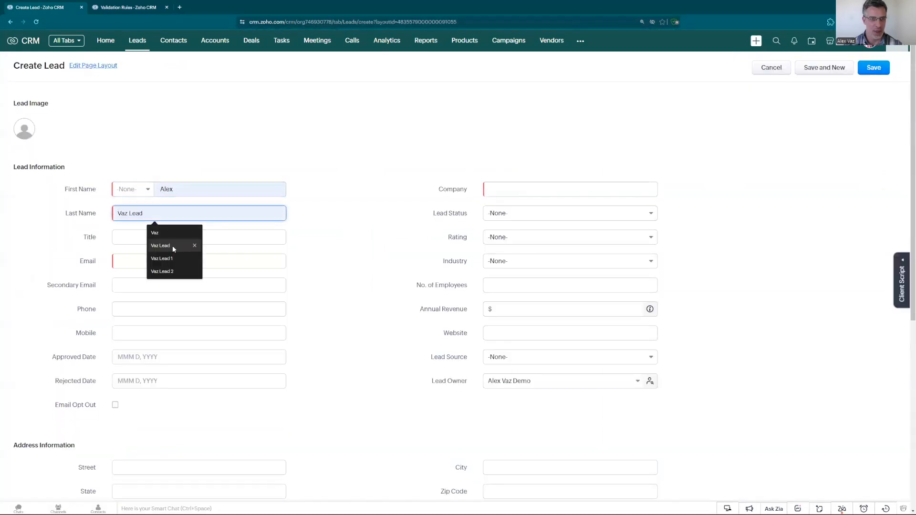
{"action": "left_click", "coordinate": [168, 244]}
Fill in the new lead's e-mail address and choose Cornerstone Solutions Inc. as the company.
{"action": "left_click", "coordinate": [131, 262]}
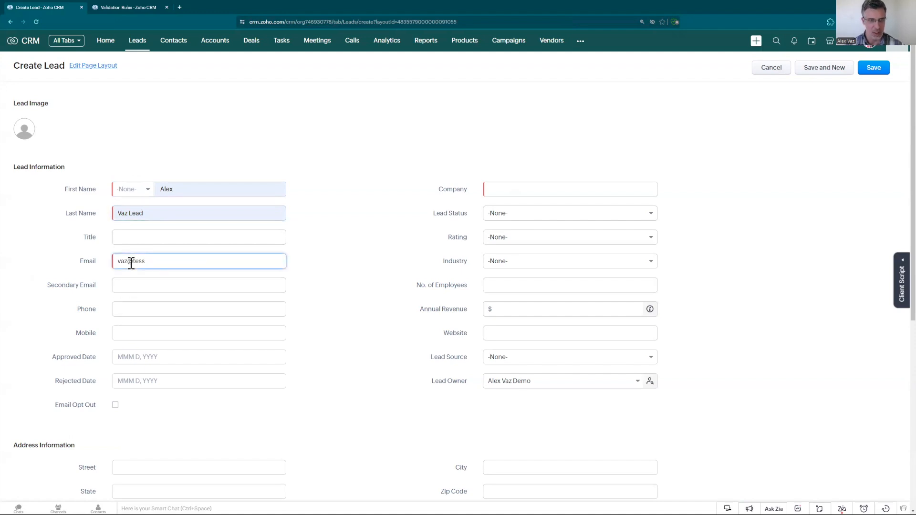
{"action": "type", "text": "vaz@testing.com"}
{"action": "left_click", "coordinate": [547, 188]}
{"action": "type", "text": "cornerst"}
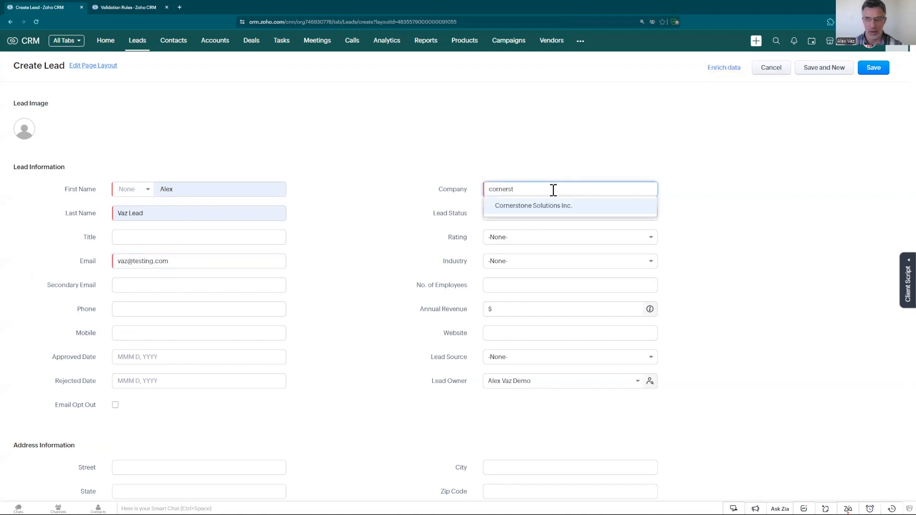
{"action": "left_click", "coordinate": [554, 206]}
Try to save the new lead with Texas as the State value to test the edited rule.
{"action": "scroll", "coordinate": [241, 349], "scroll_direction": "down", "scroll_amount": 5}
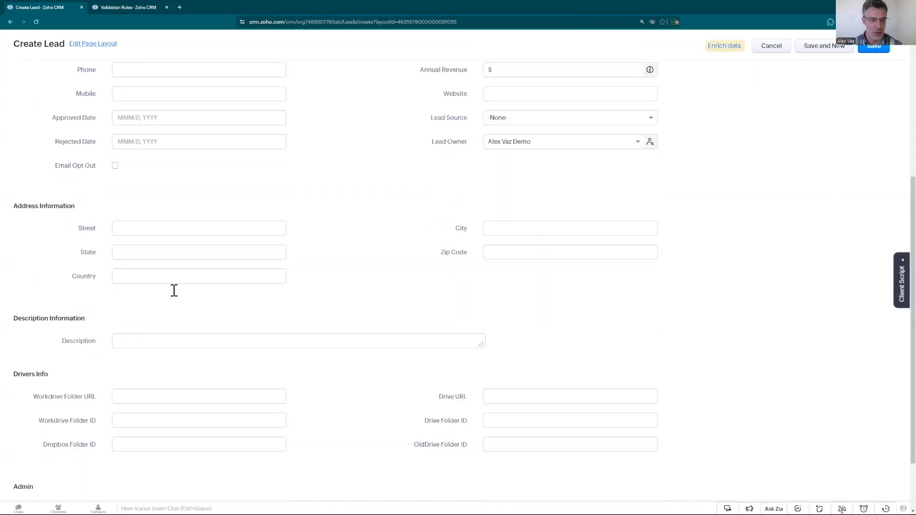
{"action": "left_click", "coordinate": [153, 251]}
{"action": "left_click", "coordinate": [162, 272]}
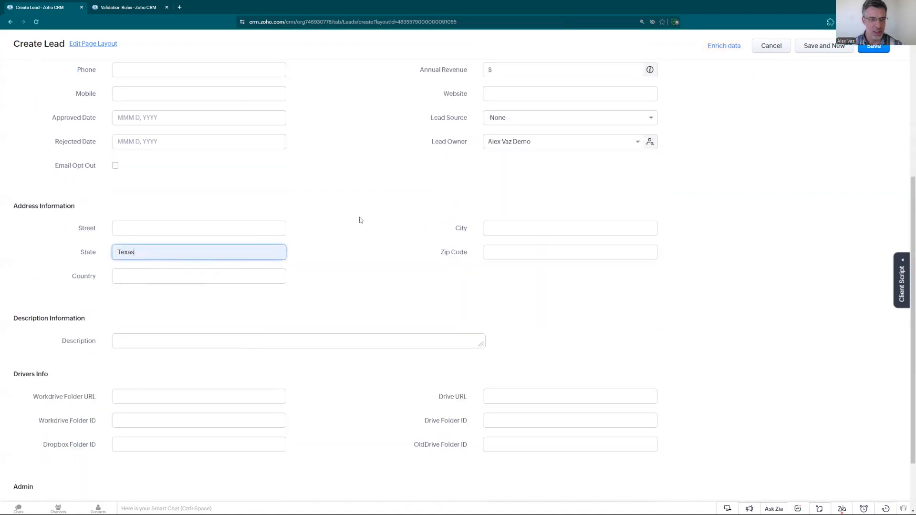
{"action": "left_click", "coordinate": [873, 49]}
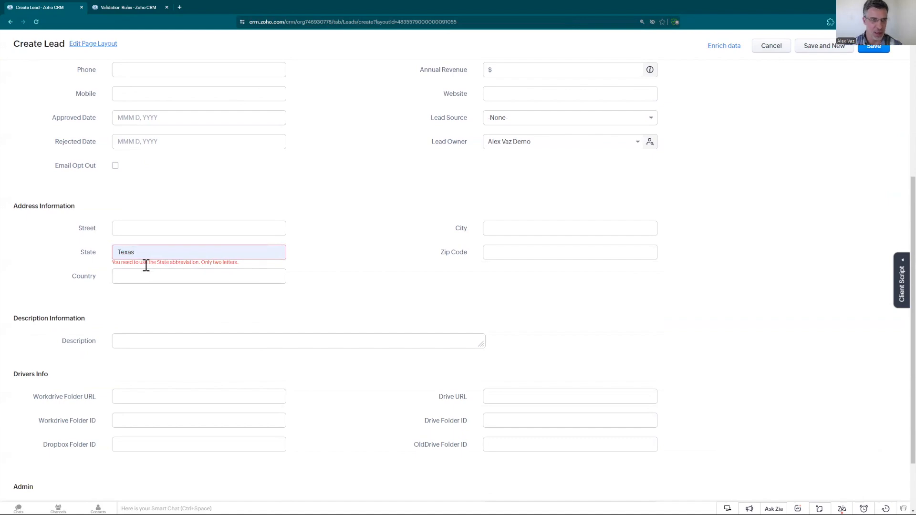
Replace the new lead's State value with TX and save the record.
{"action": "left_click_drag", "start_coordinate": [147, 252], "coordinate": [82, 252]}
{"action": "type", "text": "TX"}
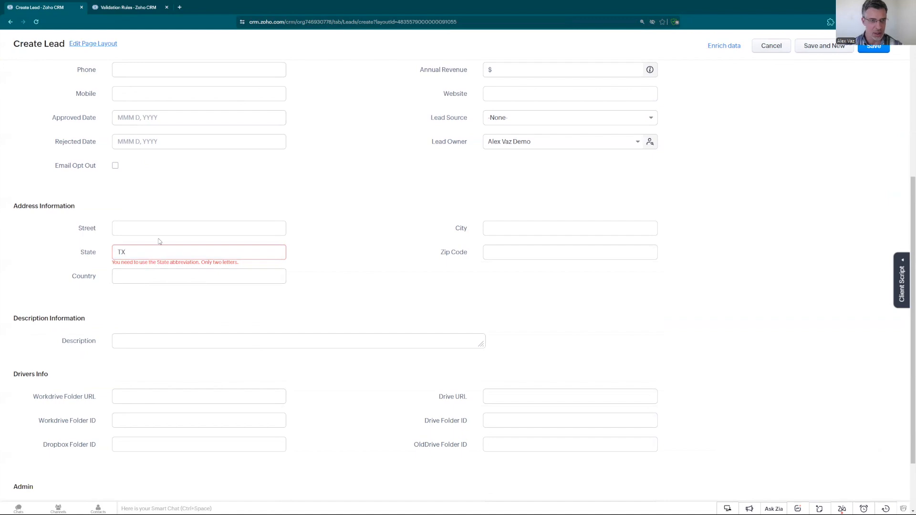
{"action": "left_click", "coordinate": [873, 47]}
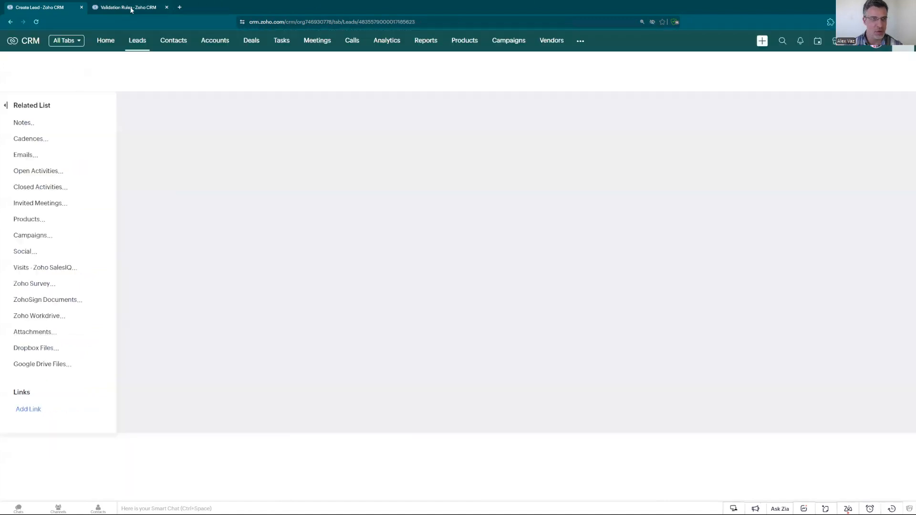
Review the State rule's execution options and criteria, and check the State value on the newly saved lead.
{"action": "left_click", "coordinate": [131, 8]}
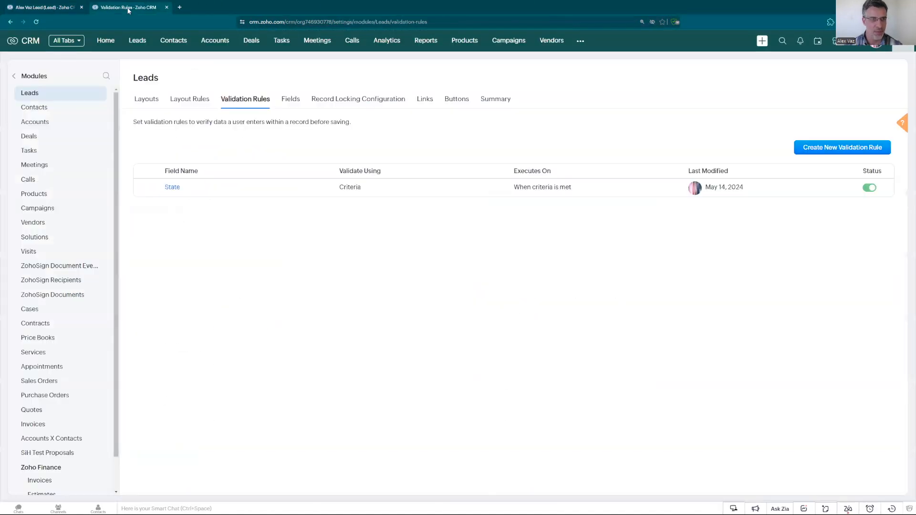
{"action": "left_click", "coordinate": [173, 187]}
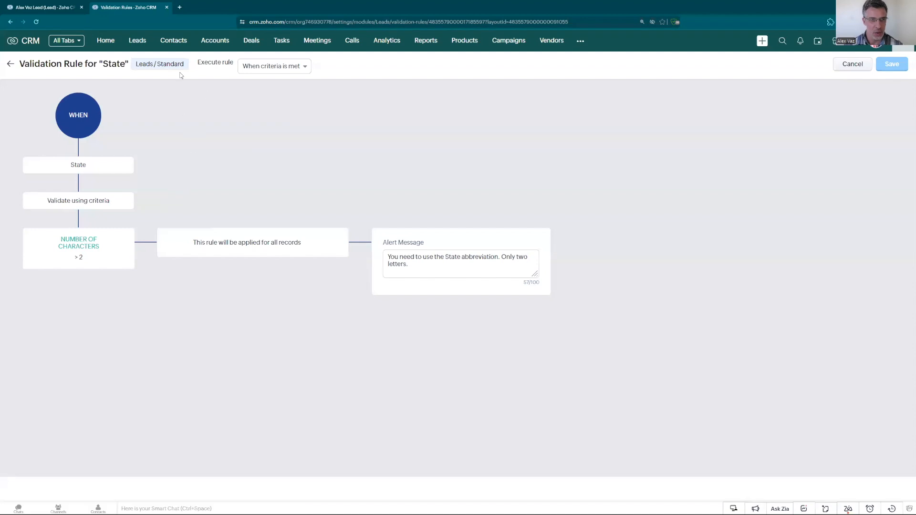
{"action": "left_click", "coordinate": [283, 70]}
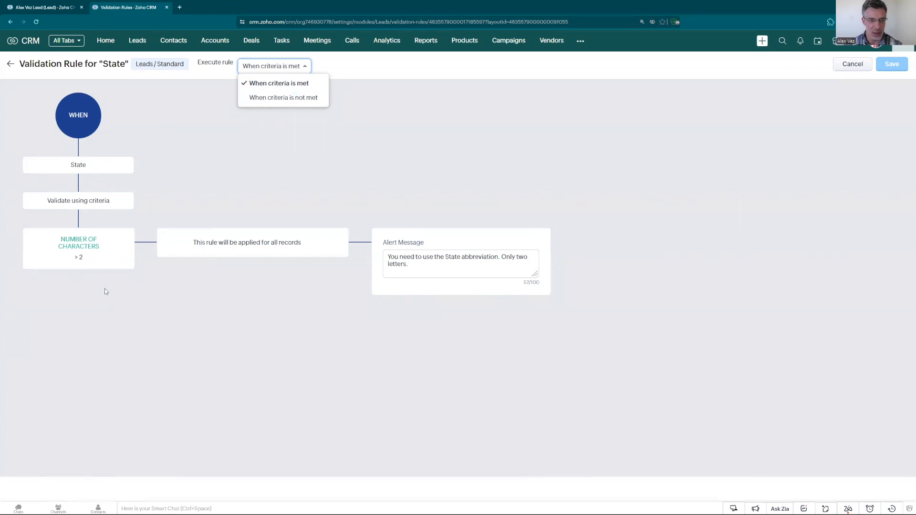
{"action": "left_click", "coordinate": [162, 323]}
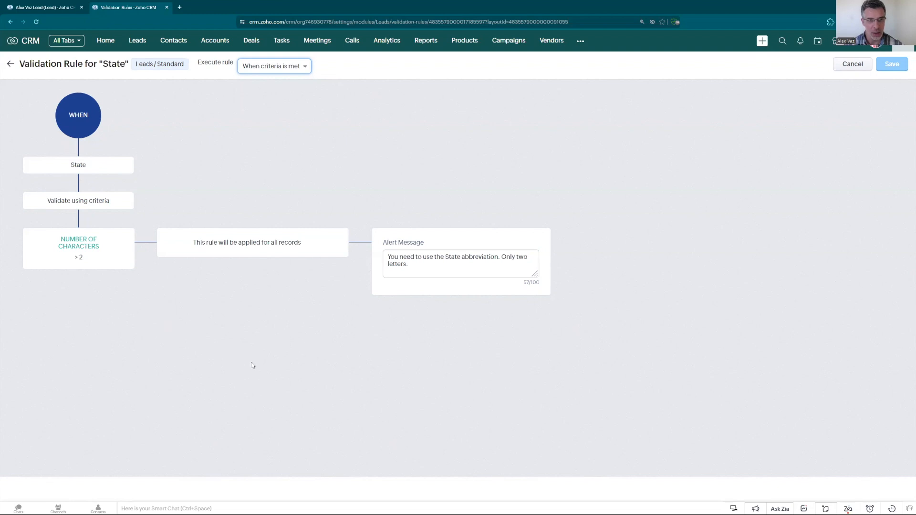
{"action": "left_click", "coordinate": [45, 7]}
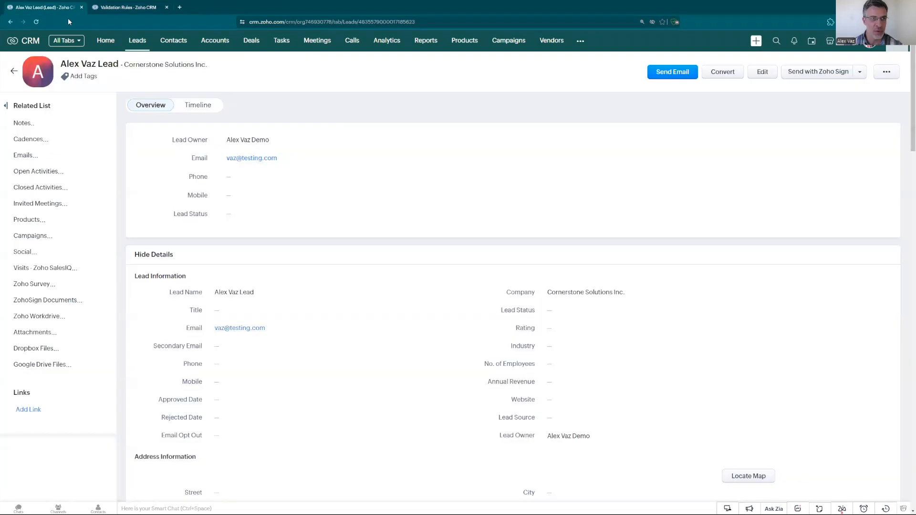
{"action": "scroll", "coordinate": [232, 375], "scroll_direction": "down", "scroll_amount": 3}
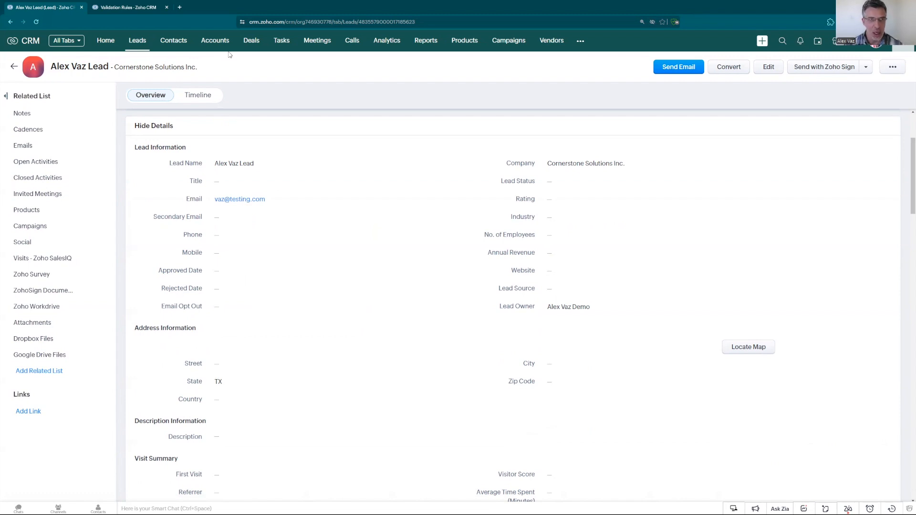
{"action": "left_click", "coordinate": [136, 8]}
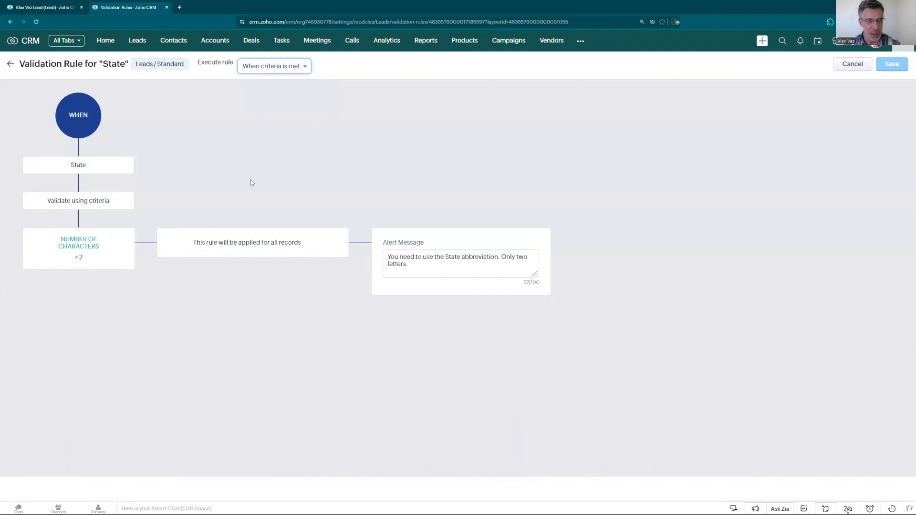